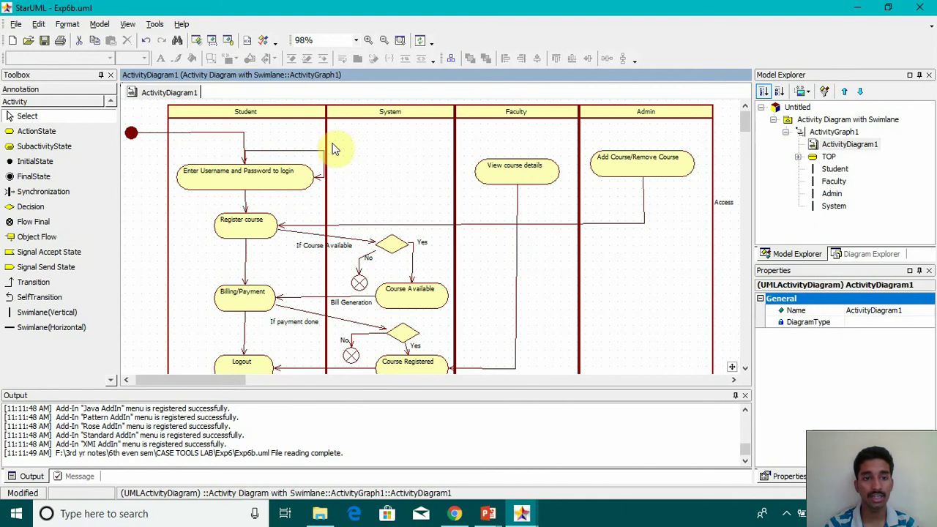
pyautogui.scroll(-1, 356, 256)
pyautogui.scroll(1, 356, 256)
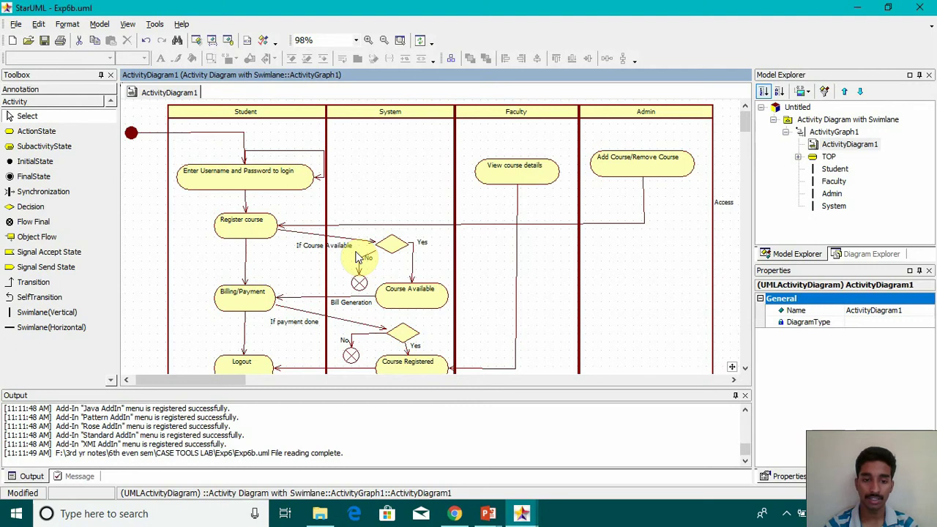
pyautogui.scroll(-2, 357, 256)
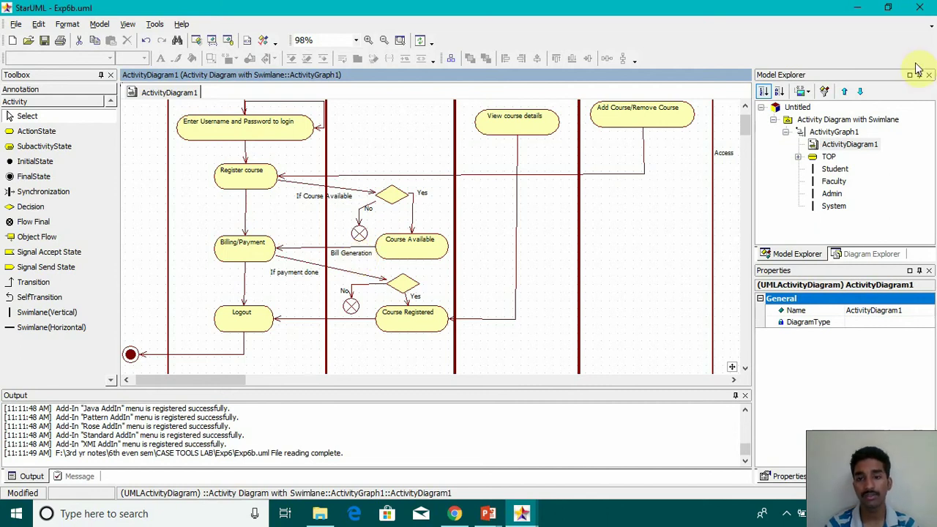
pyautogui.scroll(2, 751, 122)
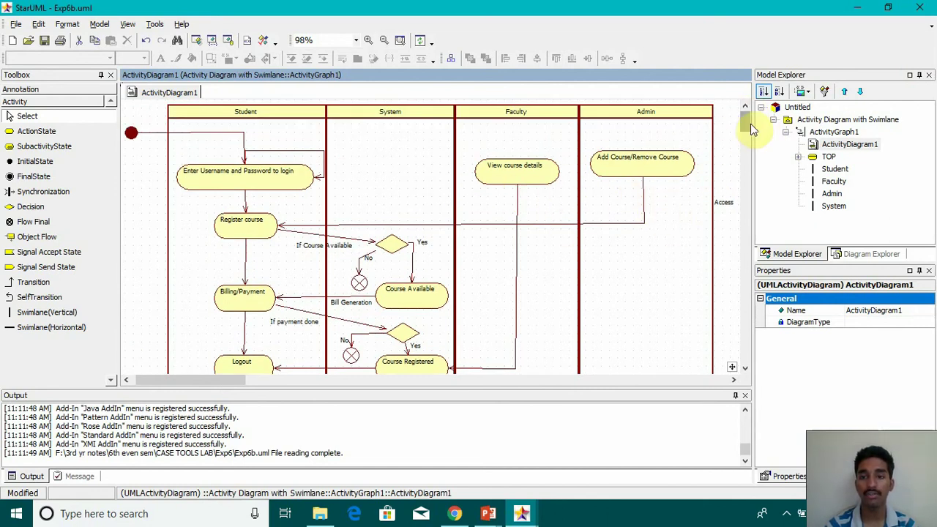
pyautogui.scroll(-4, 750, 133)
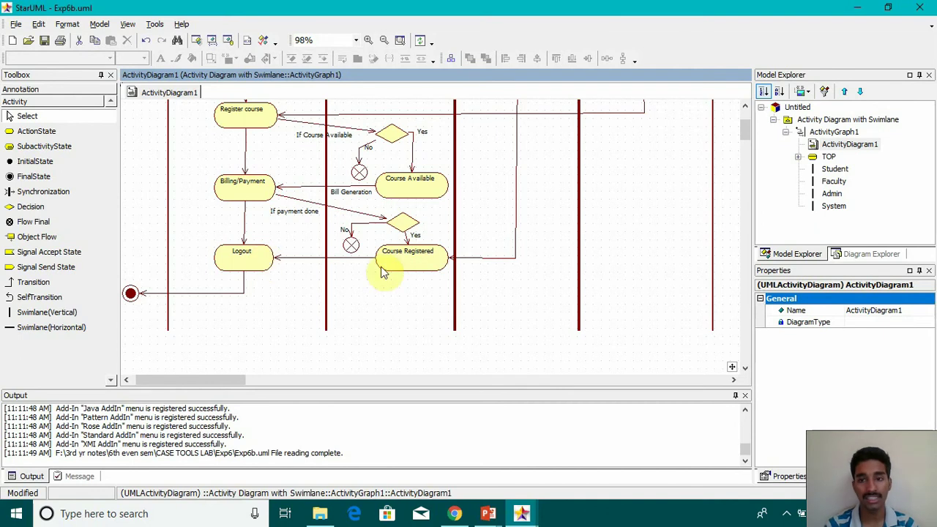
# Step: Switch to the Exp6a.uml StarUML window holding the diagram without swimlanes
pyautogui.click(748, 125)
pyautogui.hotkey('alt', 'Tab')
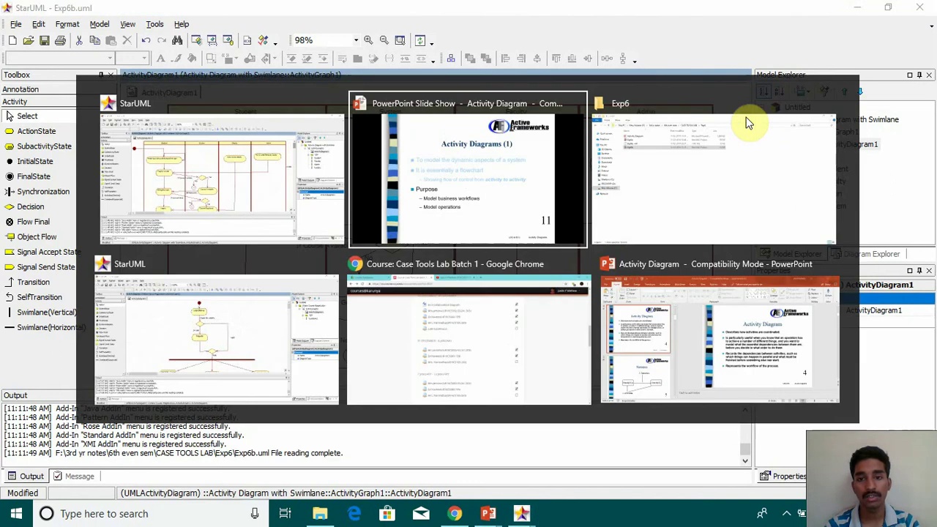
pyautogui.hotkey('alt', 'Tab')
pyautogui.hotkey('alt', 'Tab')
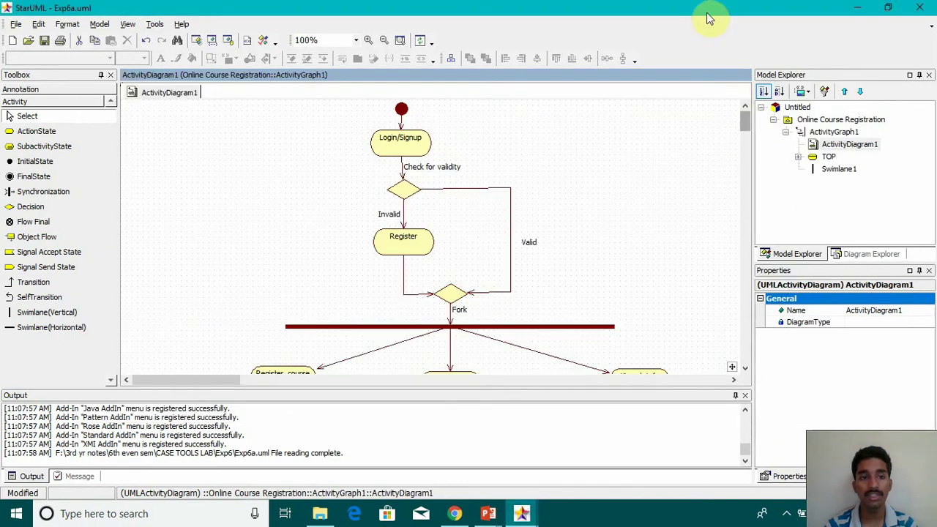
# Step: Scroll down to the Fork splitting into Register_course, Billing and View details branches
pyautogui.click(745, 369)
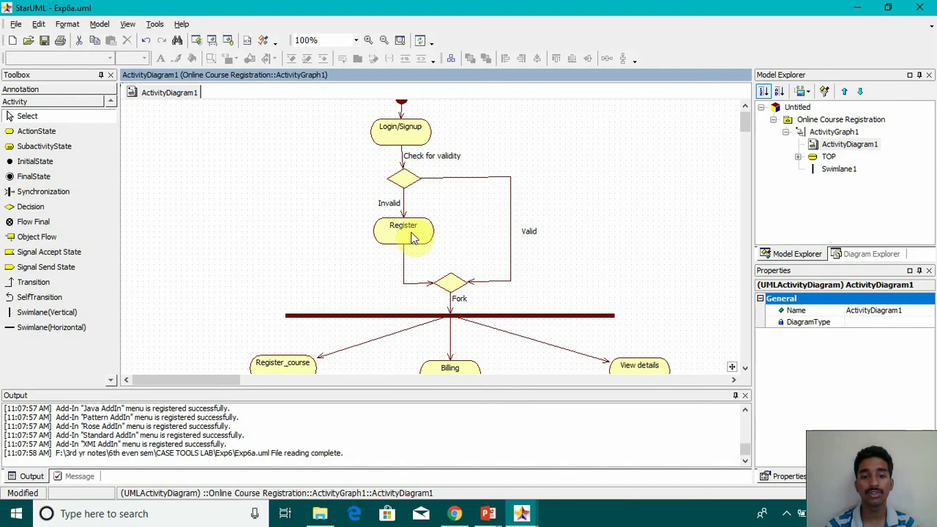
pyautogui.click(745, 369)
pyautogui.click(745, 369)
pyautogui.click(745, 369)
pyautogui.click(745, 368)
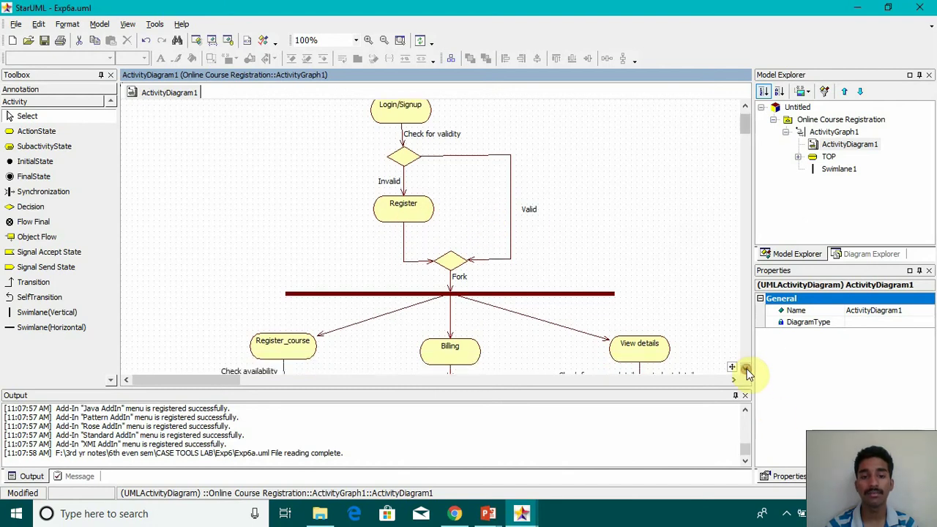
pyautogui.click(745, 368)
pyautogui.click(745, 369)
pyautogui.click(745, 368)
pyautogui.click(745, 369)
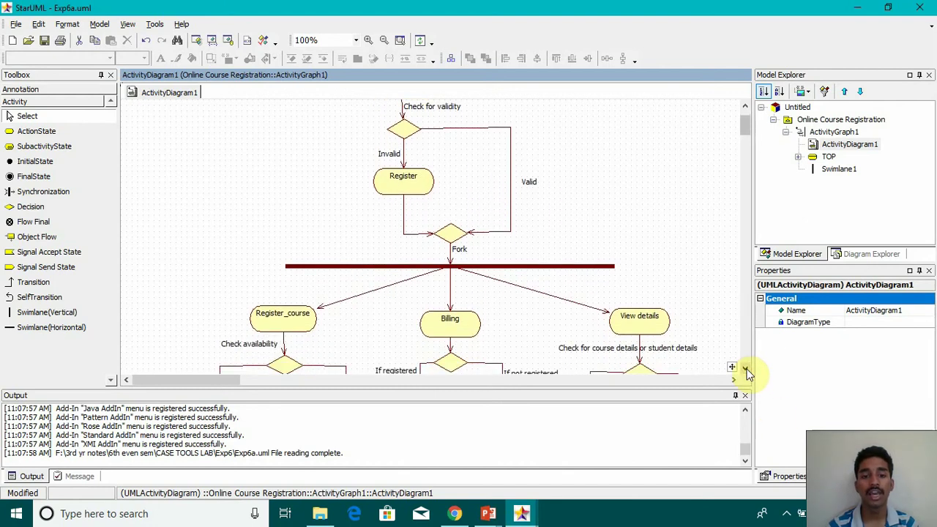
pyautogui.click(745, 369)
pyautogui.click(745, 369)
pyautogui.click(745, 369)
pyautogui.click(745, 369)
pyautogui.click(745, 369)
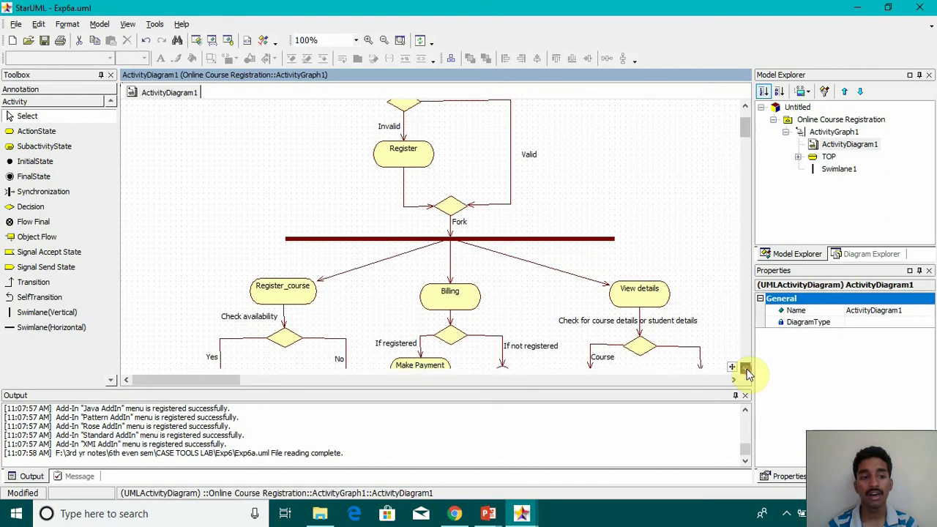
pyautogui.click(745, 369)
pyautogui.click(745, 369)
pyautogui.click(745, 369)
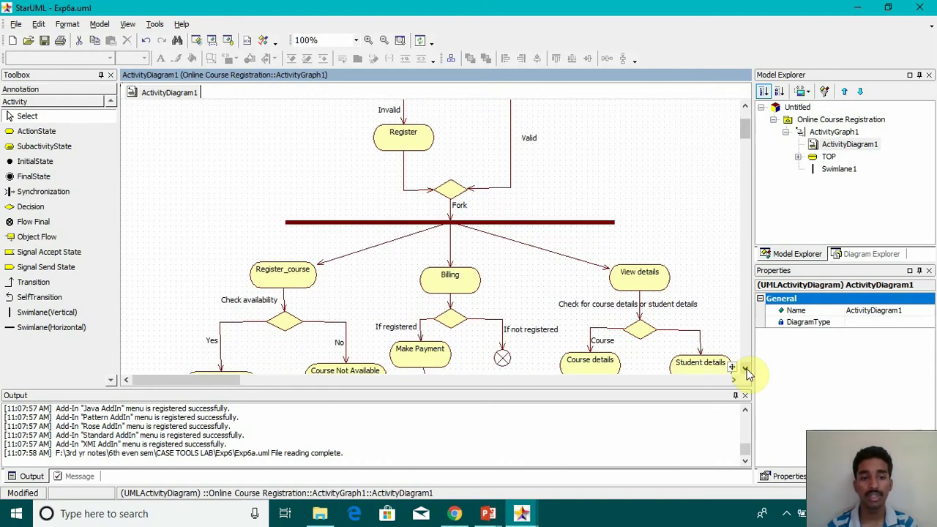
pyautogui.click(745, 368)
pyautogui.click(745, 369)
pyautogui.click(745, 369)
pyautogui.click(745, 369)
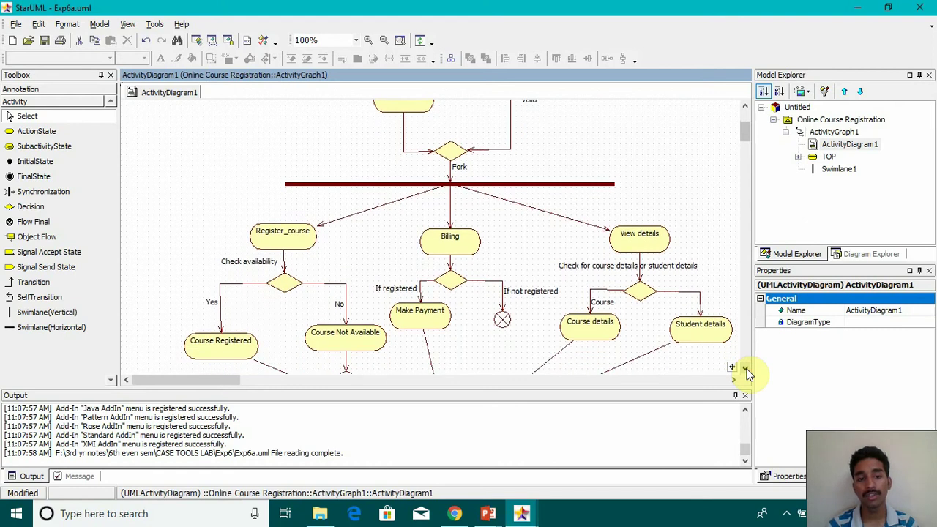
pyautogui.click(745, 369)
pyautogui.click(745, 369)
pyautogui.click(745, 369)
pyautogui.click(745, 369)
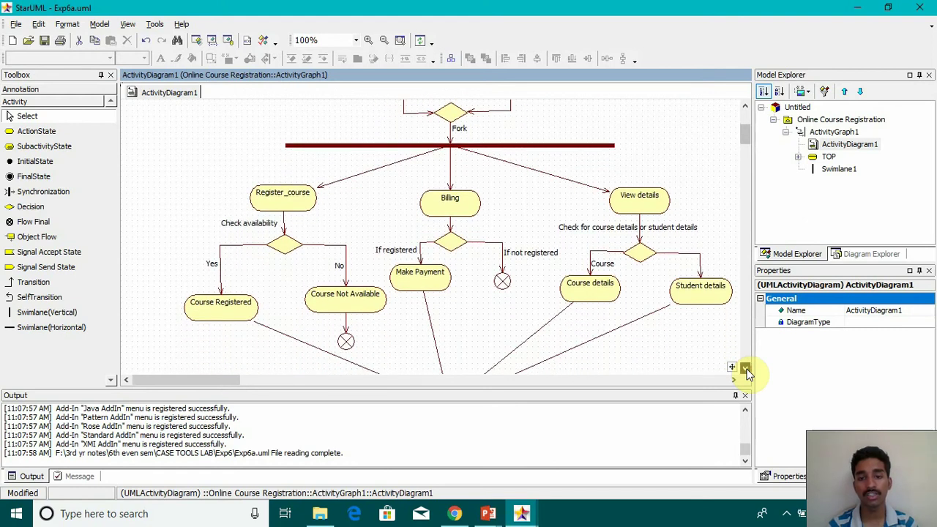
pyautogui.click(745, 369)
pyautogui.click(745, 369)
# Step: Scroll down until the Join bar, the Logout activity and the final state are visible
pyautogui.click(745, 369)
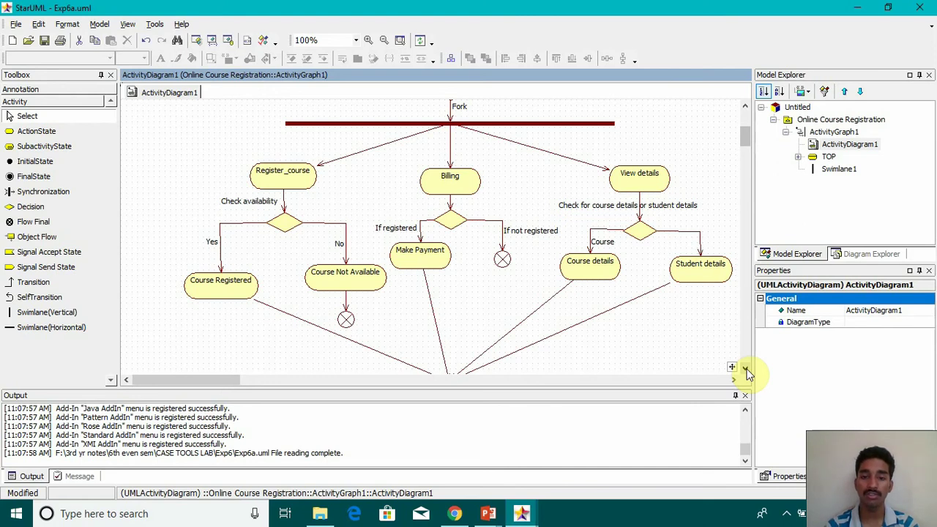
pyautogui.click(747, 370)
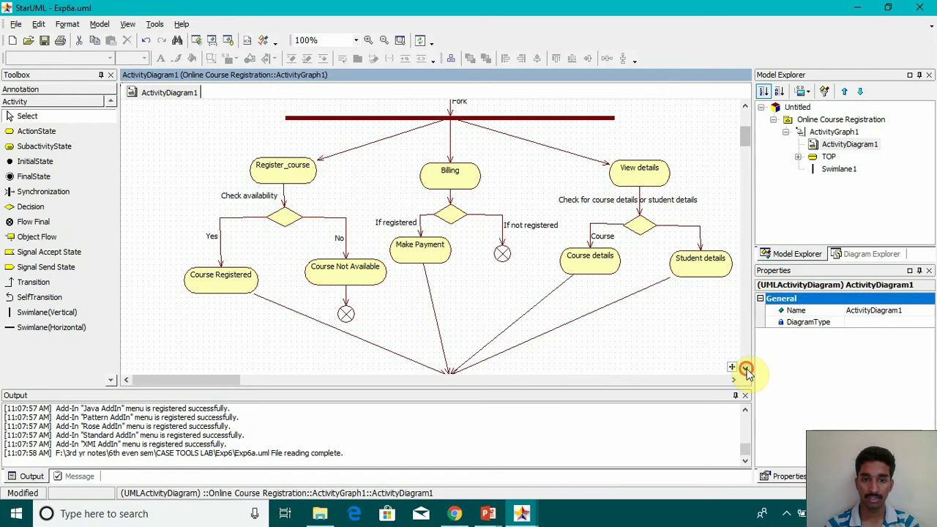
pyautogui.click(746, 371)
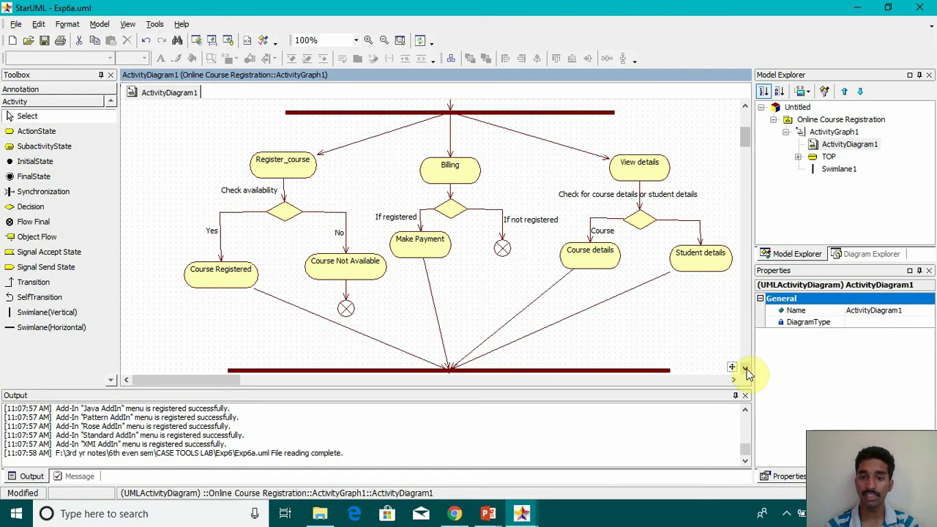
pyautogui.click(746, 370)
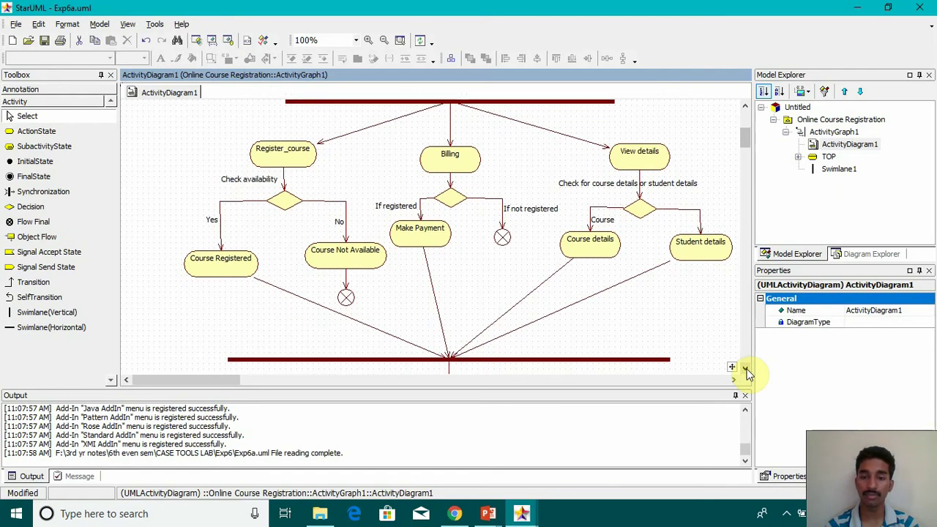
pyautogui.click(747, 370)
pyautogui.click(746, 370)
pyautogui.click(746, 370)
pyautogui.click(746, 370)
pyautogui.click(747, 370)
pyautogui.click(746, 370)
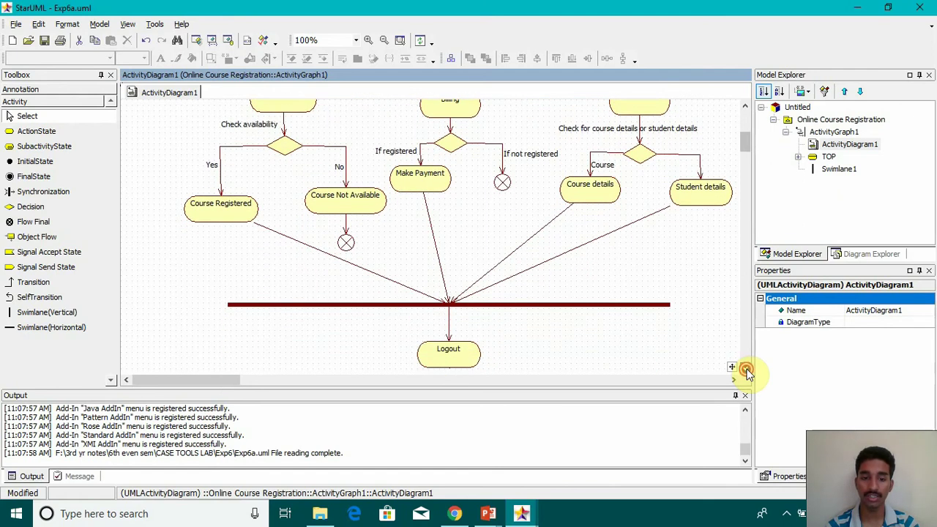
pyautogui.click(747, 370)
pyautogui.click(746, 370)
pyautogui.click(747, 370)
pyautogui.click(747, 370)
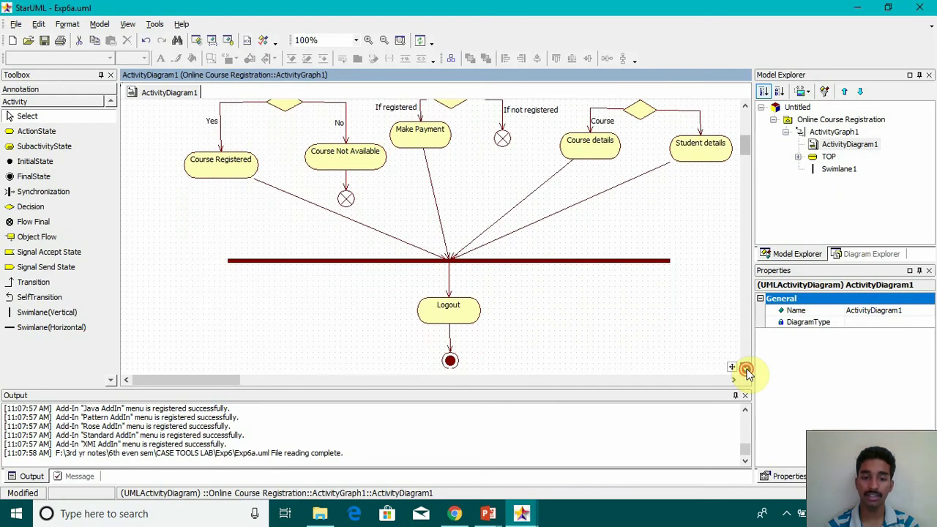
pyautogui.click(746, 370)
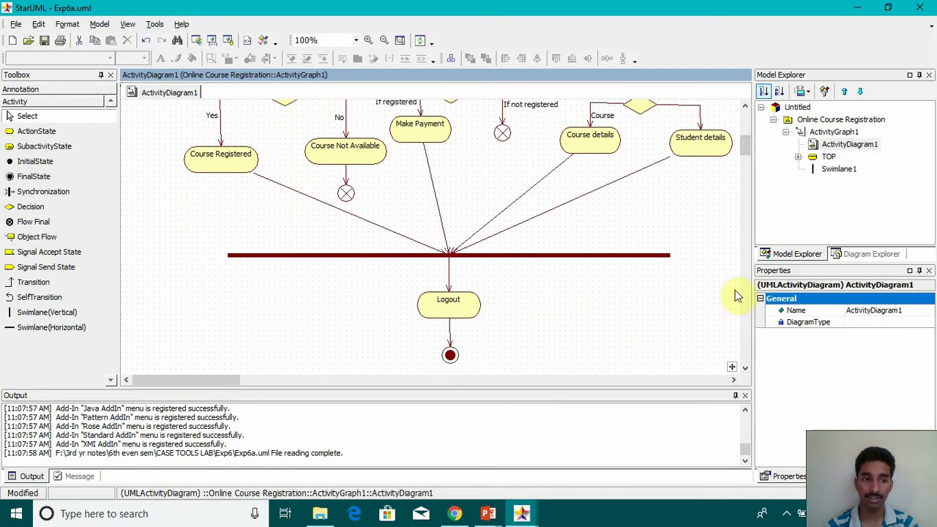